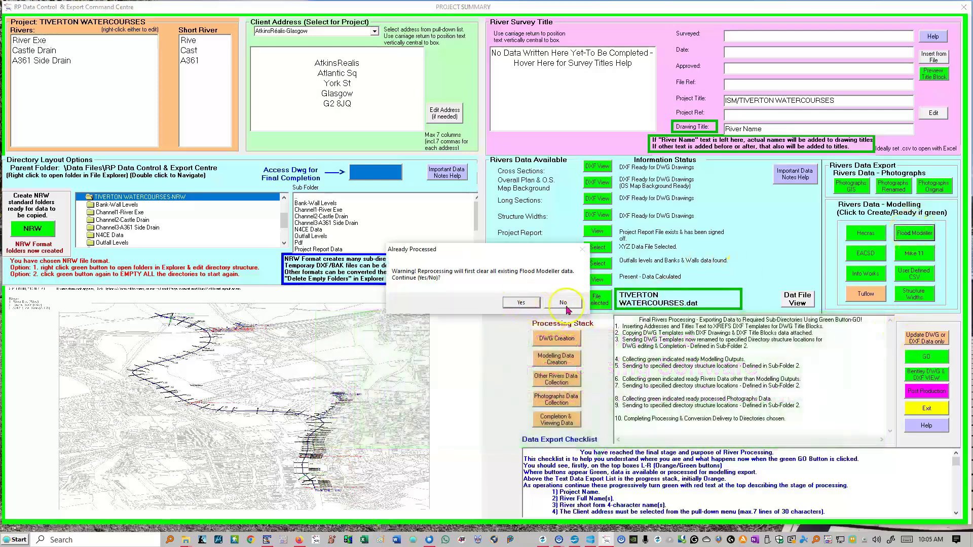
Step: Decline reprocessing the Flood Modeller data, open TIVERTON WATERCOURSES-FM_River Exe.dat in TextPad and highlight the first section label, Rive_2161
{"action": "left_click", "coordinate": [562, 303]}
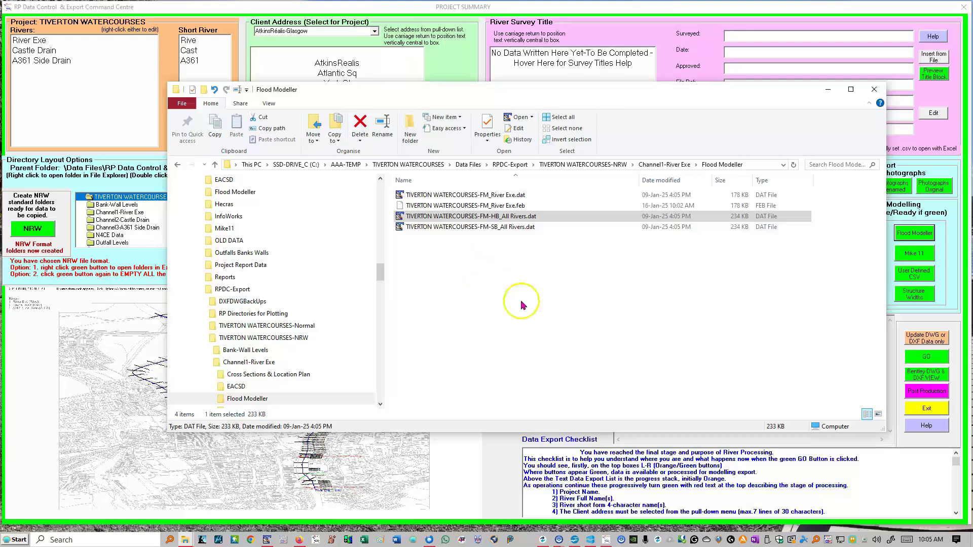
{"action": "left_click", "coordinate": [451, 194]}
{"action": "double_click", "coordinate": [451, 195]}
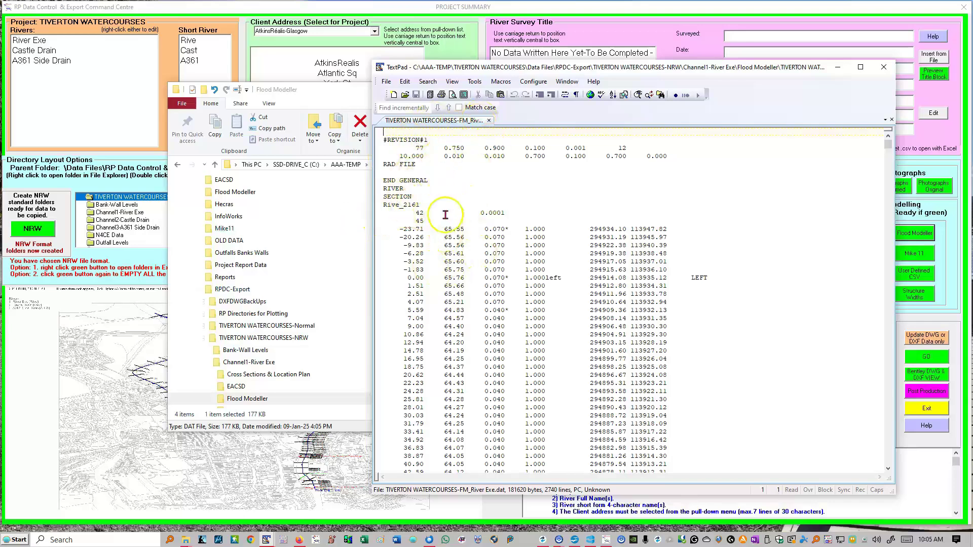
{"action": "left_click_drag", "start_coordinate": [420, 205], "coordinate": [409, 206]}
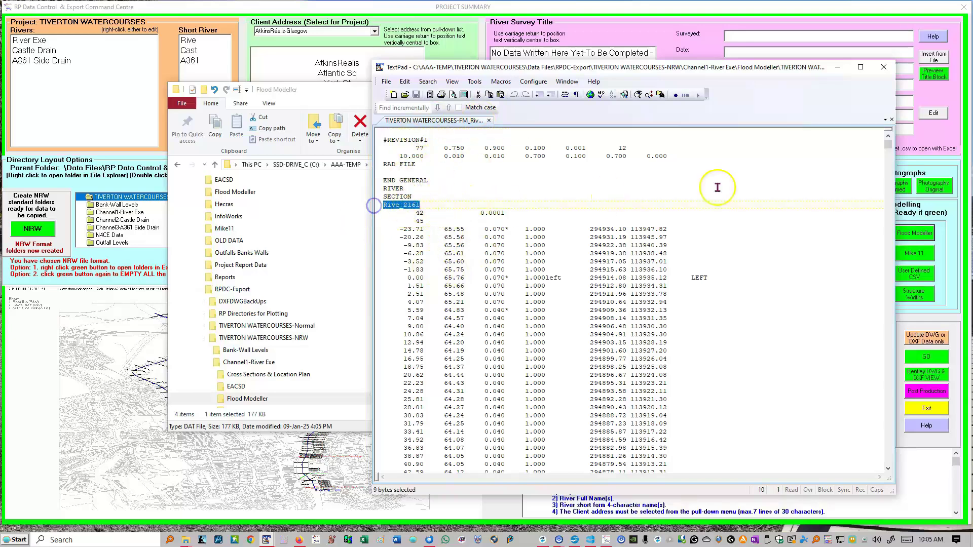
Step: Review the River Exe .dat file down to the river section list at its end and close it
{"action": "left_click_drag", "start_coordinate": [893, 147], "coordinate": [881, 447]}
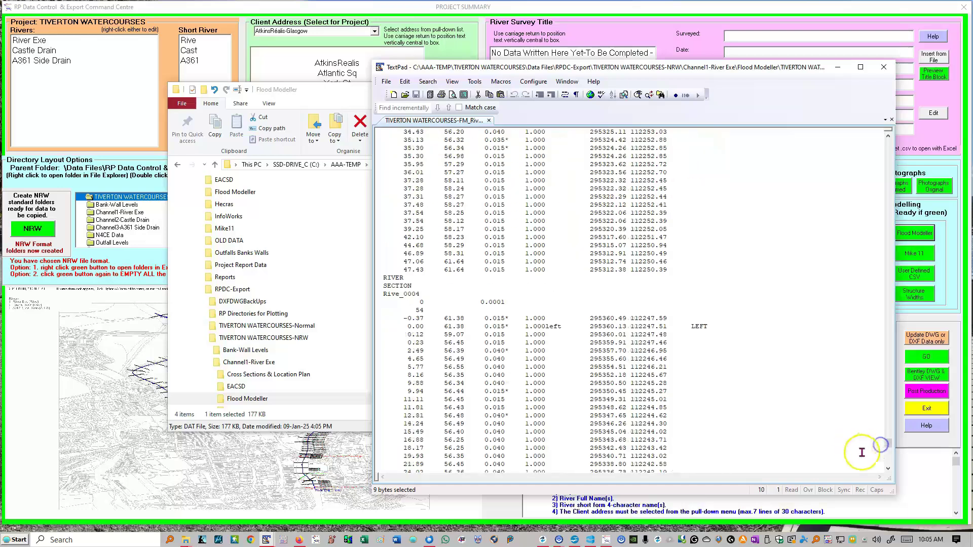
{"action": "left_click", "coordinate": [888, 469]}
{"action": "left_click_drag", "start_coordinate": [889, 470], "coordinate": [889, 472]}
{"action": "scroll", "coordinate": [512, 430], "scroll_direction": "down", "scroll_amount": 6}
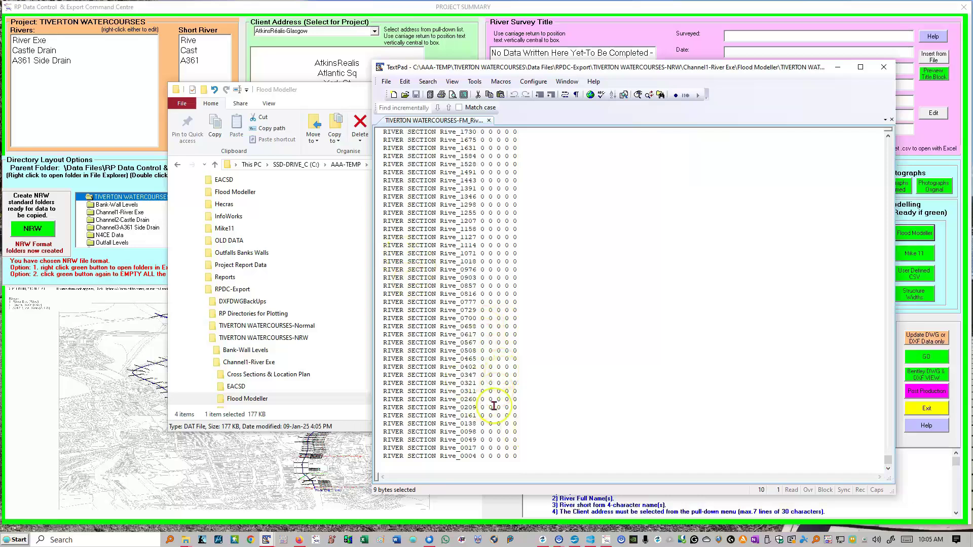
{"action": "left_click", "coordinate": [885, 67]}
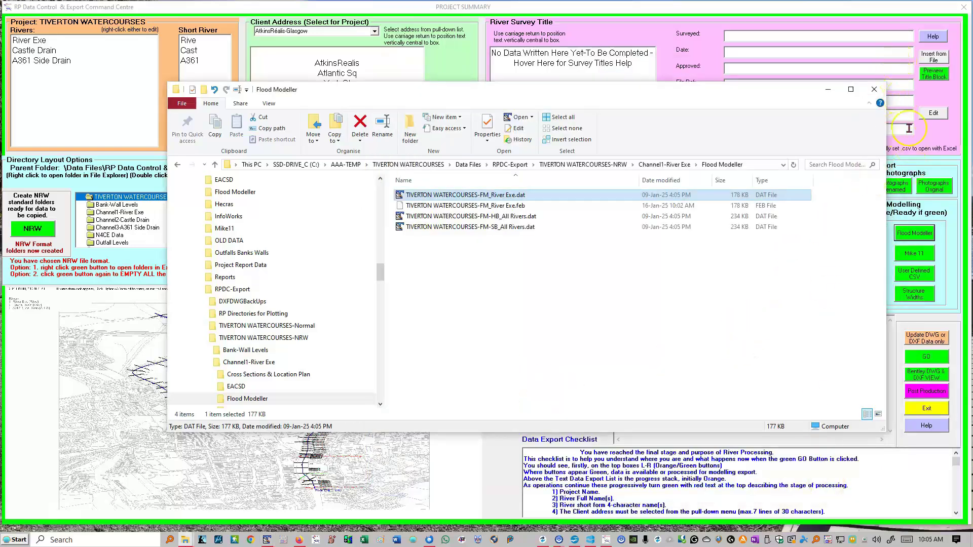
Step: Switch to Flood Modeller and load TIVERTON WATERCOURSES-FM_River Exe.dat from the project's Flood Modeller folder as the 1D network
{"action": "left_click", "coordinate": [593, 540]}
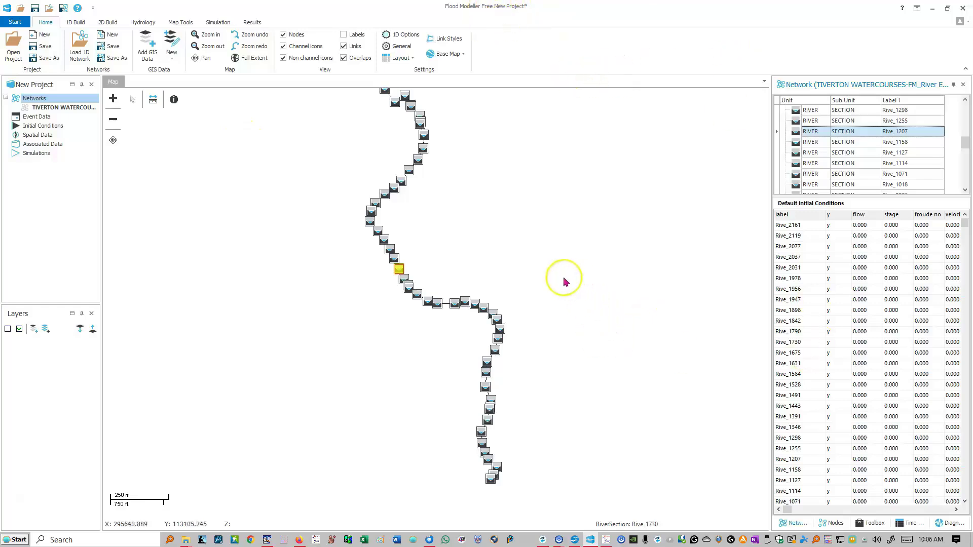
{"action": "scroll", "coordinate": [448, 268], "scroll_direction": "down", "scroll_amount": 1}
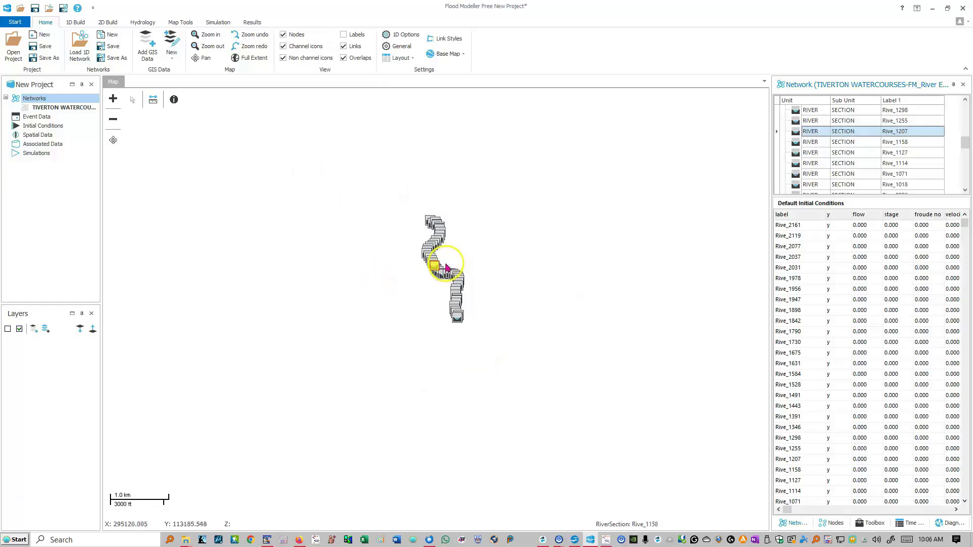
{"action": "scroll", "coordinate": [448, 257], "scroll_direction": "up", "scroll_amount": 1}
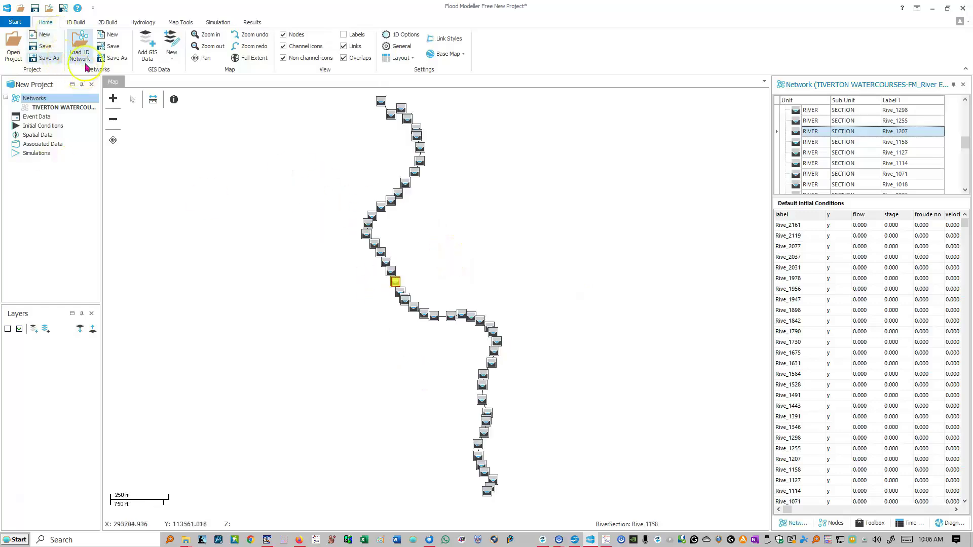
{"action": "left_click", "coordinate": [76, 52]}
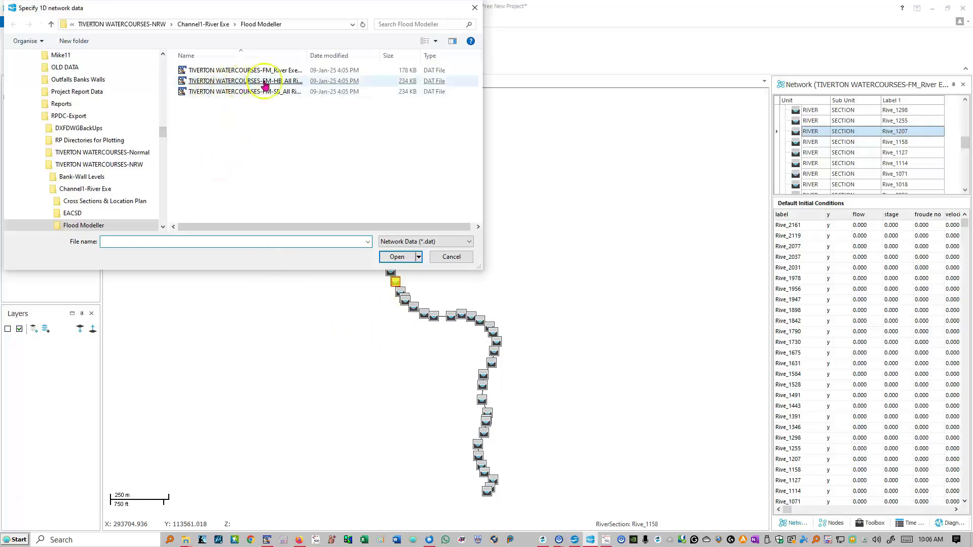
{"action": "double_click", "coordinate": [249, 72]}
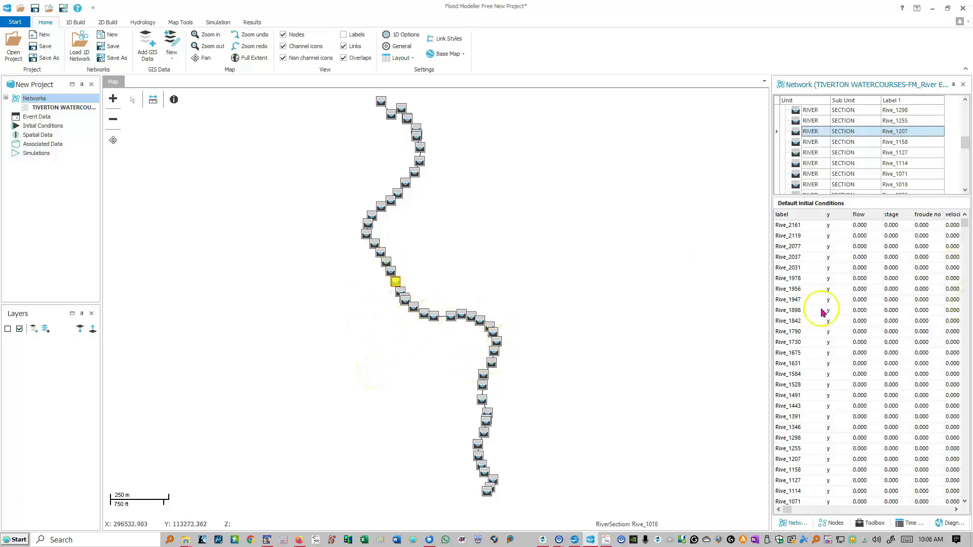
Step: Open the properties of river section Rive_1158 and examine the Manning's n values in its first rows
{"action": "left_click", "coordinate": [788, 246]}
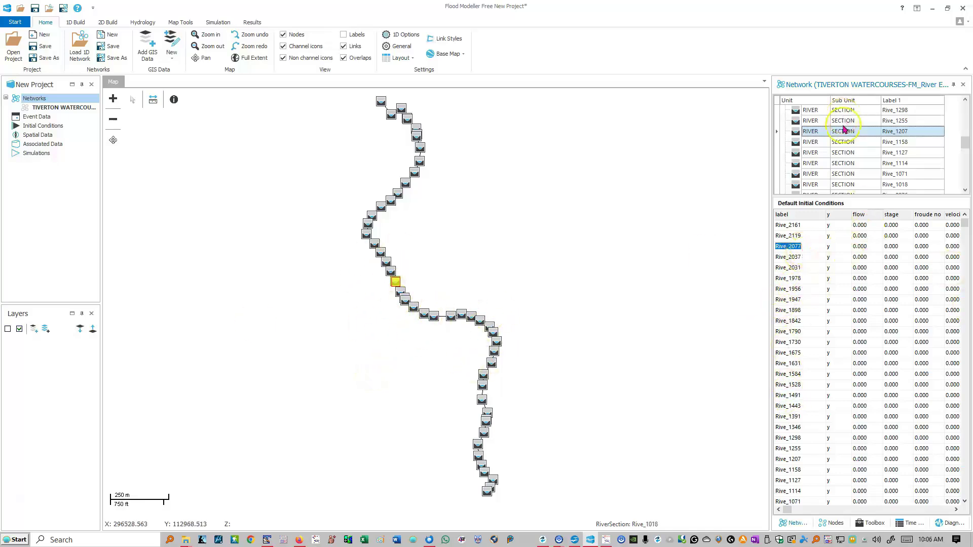
{"action": "double_click", "coordinate": [799, 143]}
{"action": "left_click_drag", "start_coordinate": [691, 256], "coordinate": [308, 174]}
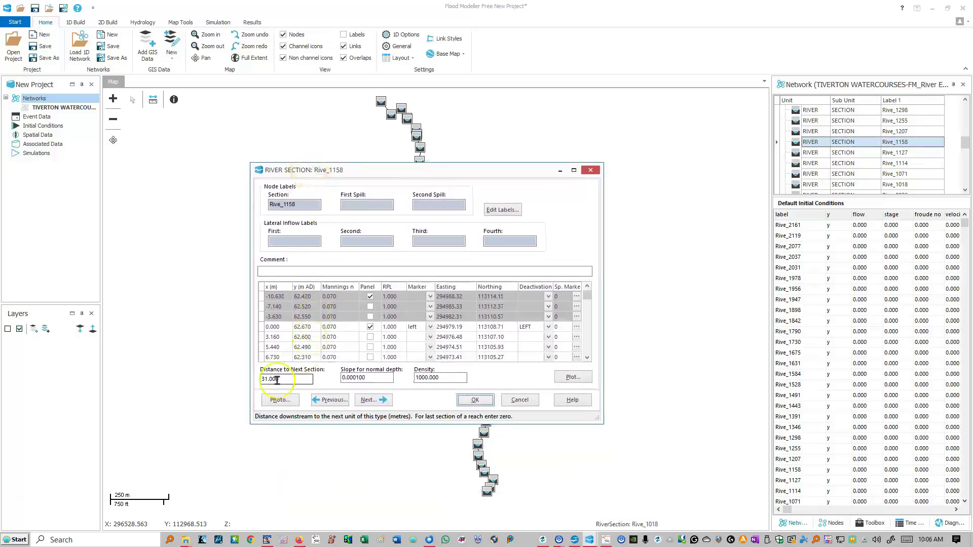
{"action": "double_click", "coordinate": [329, 308]}
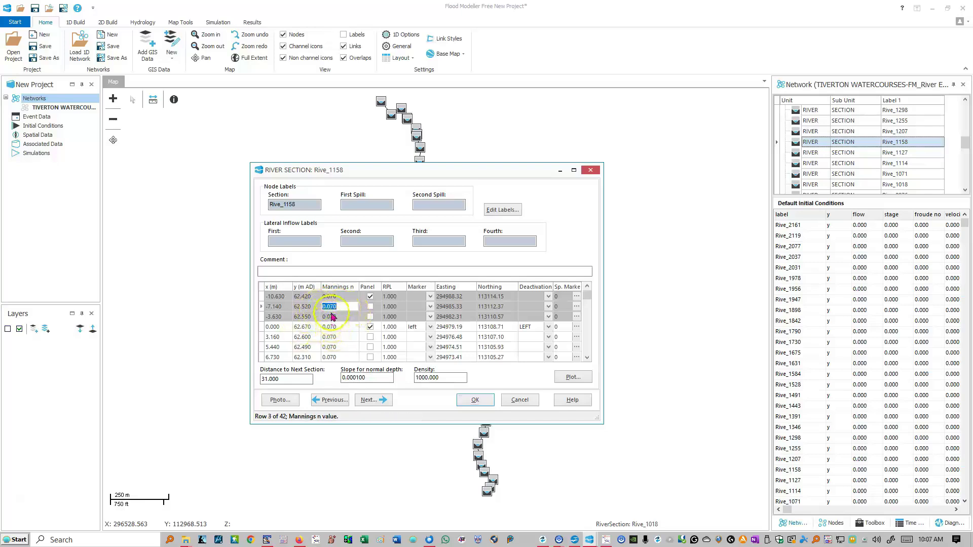
{"action": "double_click", "coordinate": [330, 328]}
{"action": "double_click", "coordinate": [329, 337]}
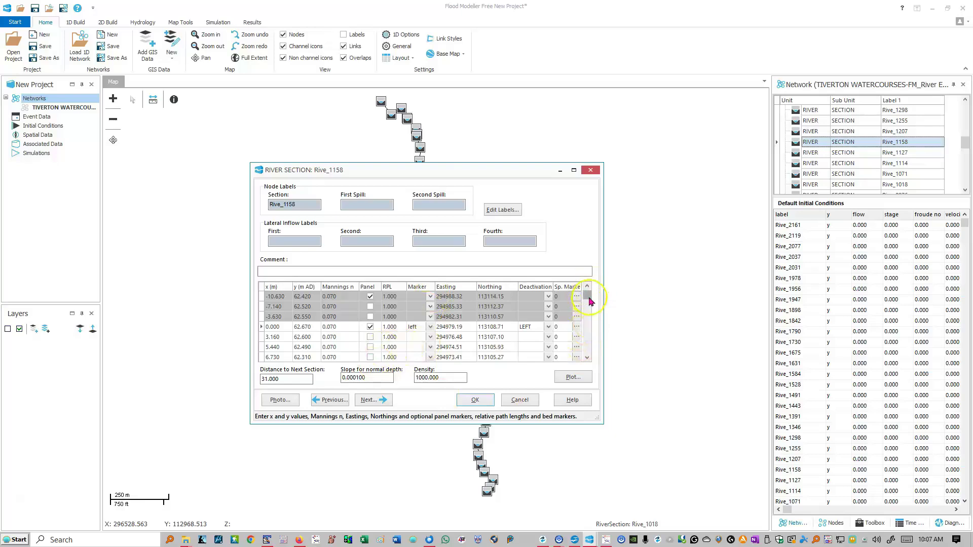
Step: Inspect the chainage and Manning's n of Rive_1158's right-bank marker row and close the section without saving changes
{"action": "mouse_move", "coordinate": [587, 300]}
{"action": "left_mouse_down"}
{"action": "mouse_move", "coordinate": [596, 355]}
{"action": "mouse_move", "coordinate": [602, 341]}
{"action": "left_mouse_up"}
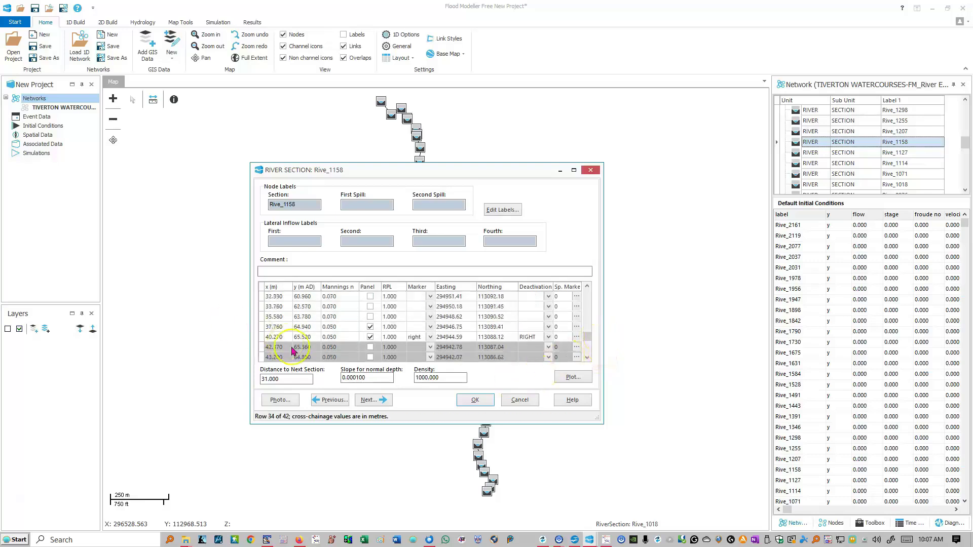
{"action": "left_click", "coordinate": [266, 339]}
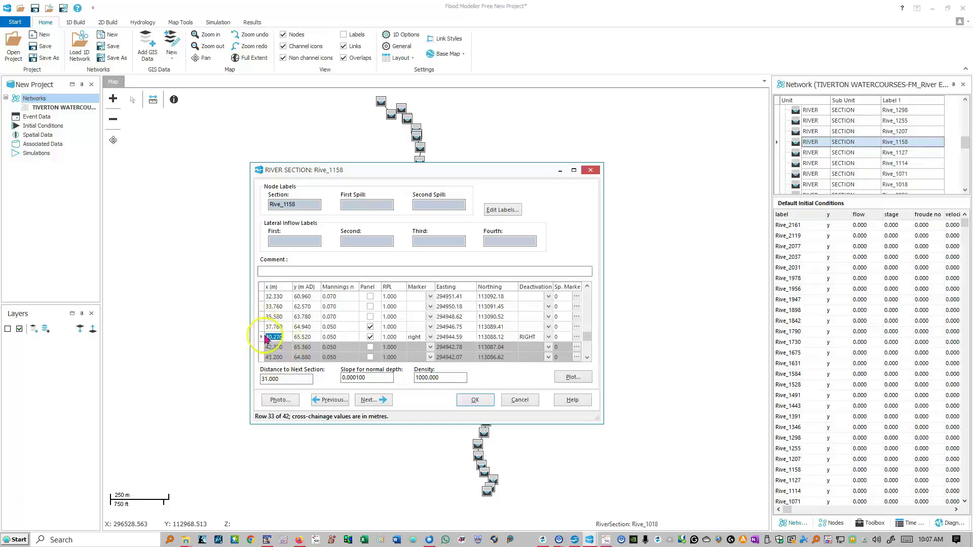
{"action": "left_click", "coordinate": [309, 340]}
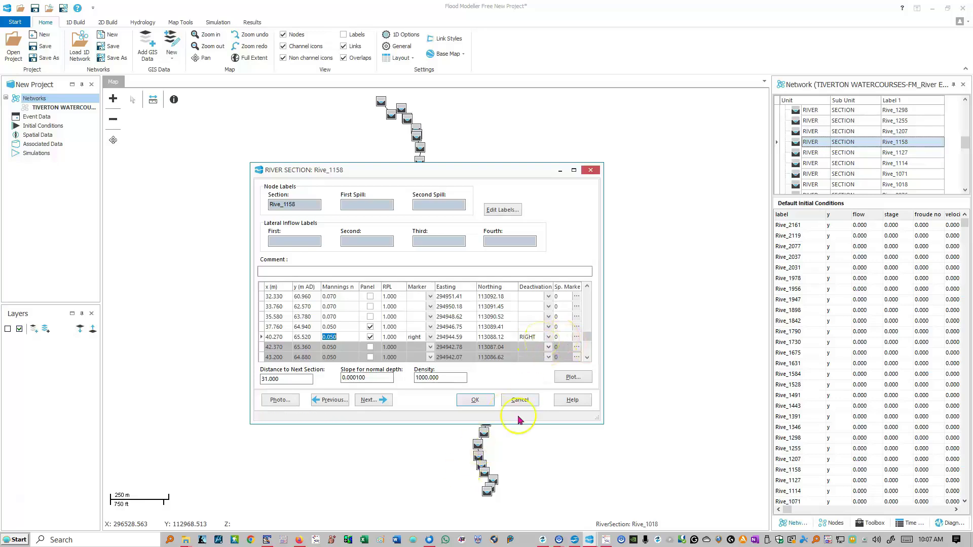
{"action": "left_click", "coordinate": [516, 400]}
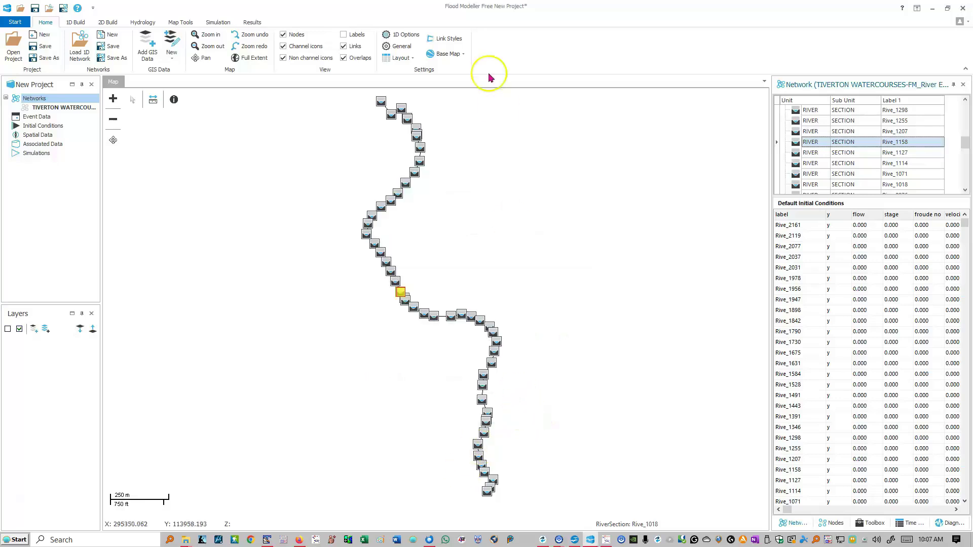
Step: Return to the Flood Modeller folder, reopen TIVERTON WATERCOURSES-FM_River Exe.dat in TextPad and highlight the first data row of section Rive_2161
{"action": "left_click", "coordinate": [934, 10]}
{"action": "left_click", "coordinate": [486, 196]}
{"action": "double_click", "coordinate": [486, 196]}
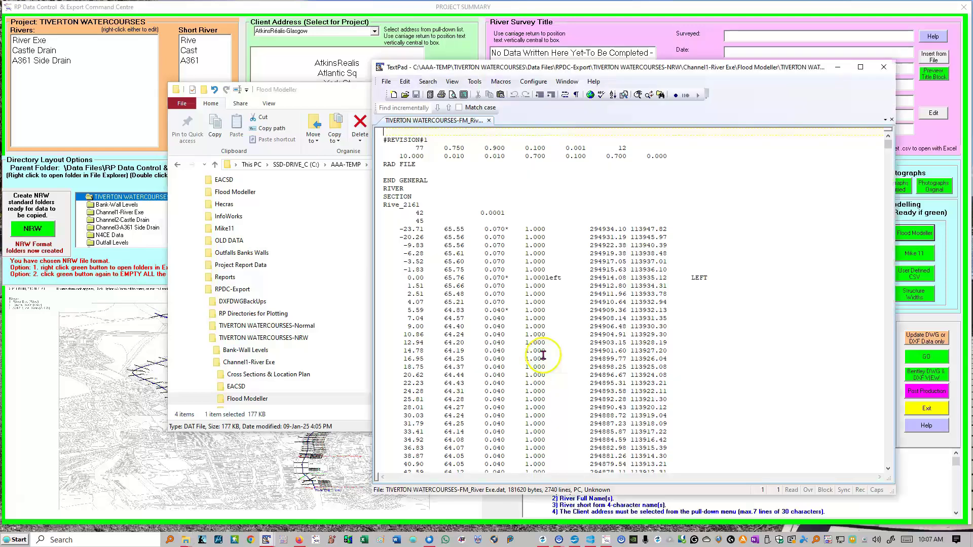
{"action": "left_click_drag", "start_coordinate": [399, 229], "coordinate": [716, 231]}
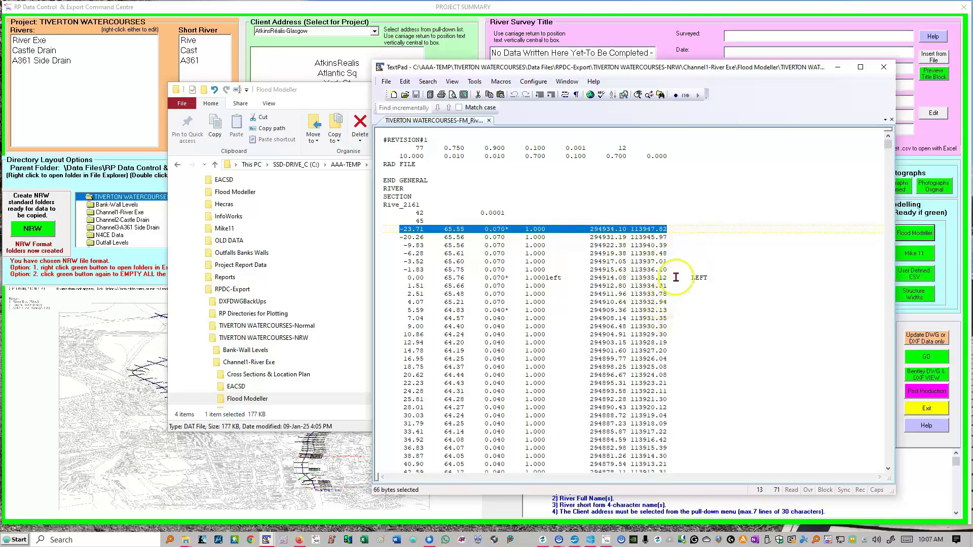
Step: Compare the left and right bank markers and roughness values of sections Rive_2161 and Rive_2119, and close the file
{"action": "scroll", "coordinate": [555, 285], "scroll_direction": "down", "scroll_amount": 20}
{"action": "scroll", "coordinate": [555, 285], "scroll_direction": "up", "scroll_amount": 14}
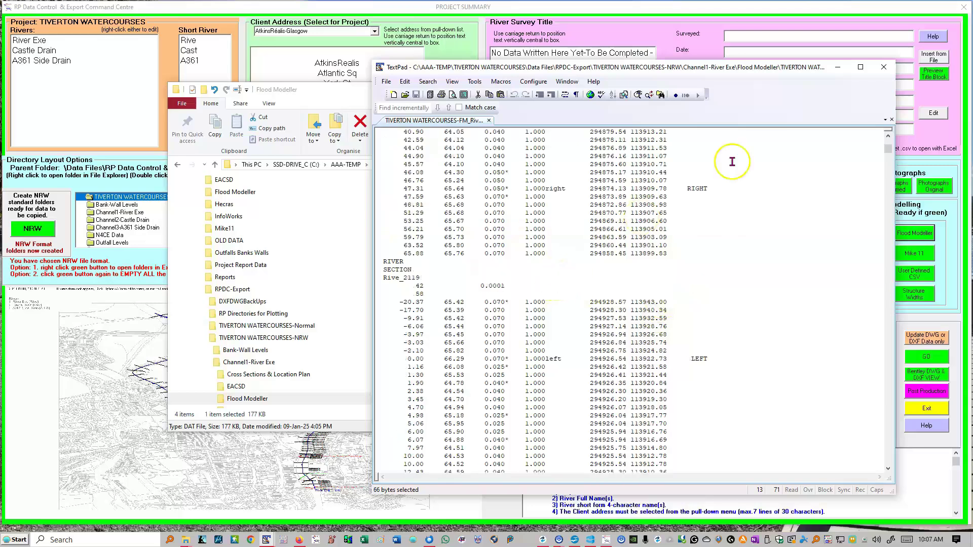
{"action": "scroll", "coordinate": [522, 259], "scroll_direction": "up", "scroll_amount": 14}
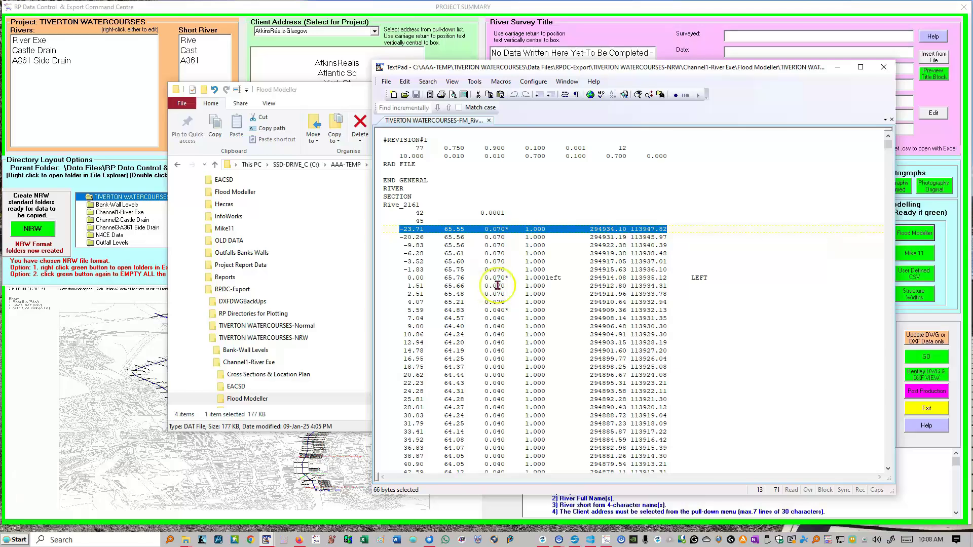
{"action": "left_click", "coordinate": [884, 67]}
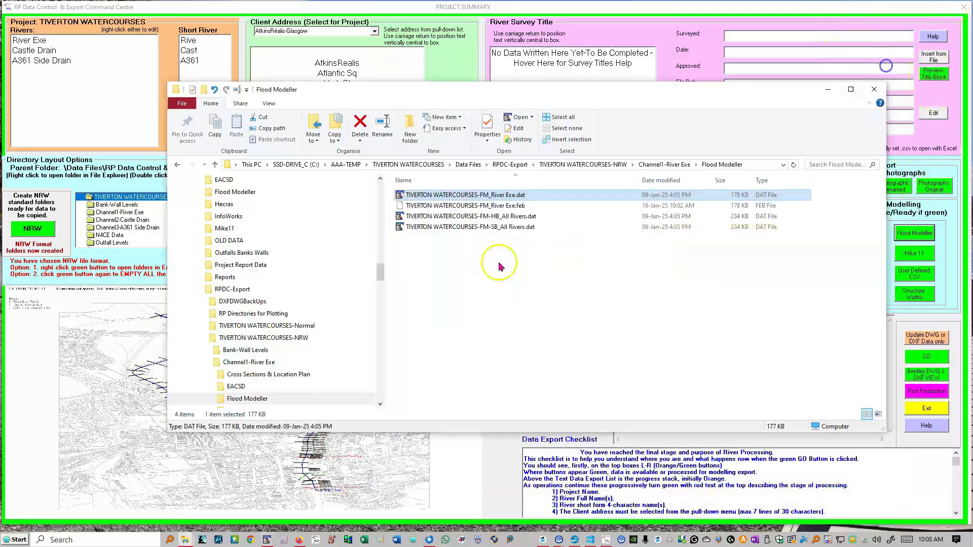